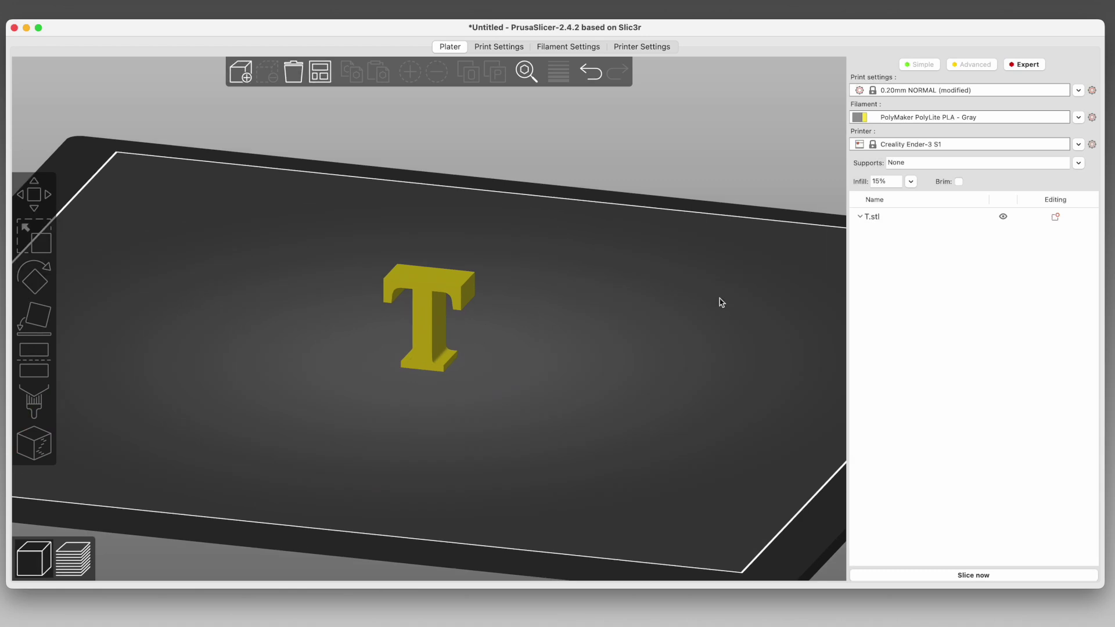
Step: Slice the T with supports set to None and inspect the lower layers from front and angled views
scroll(721, 301, "down", 8)
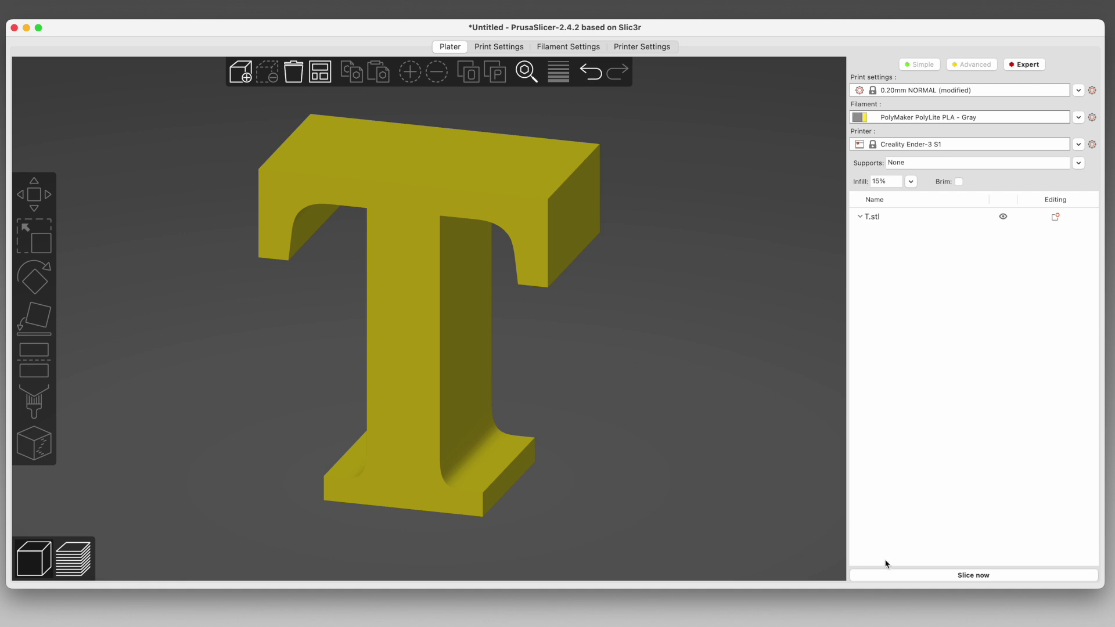
left_click(888, 575)
left_click_drag(813, 63, 814, 195)
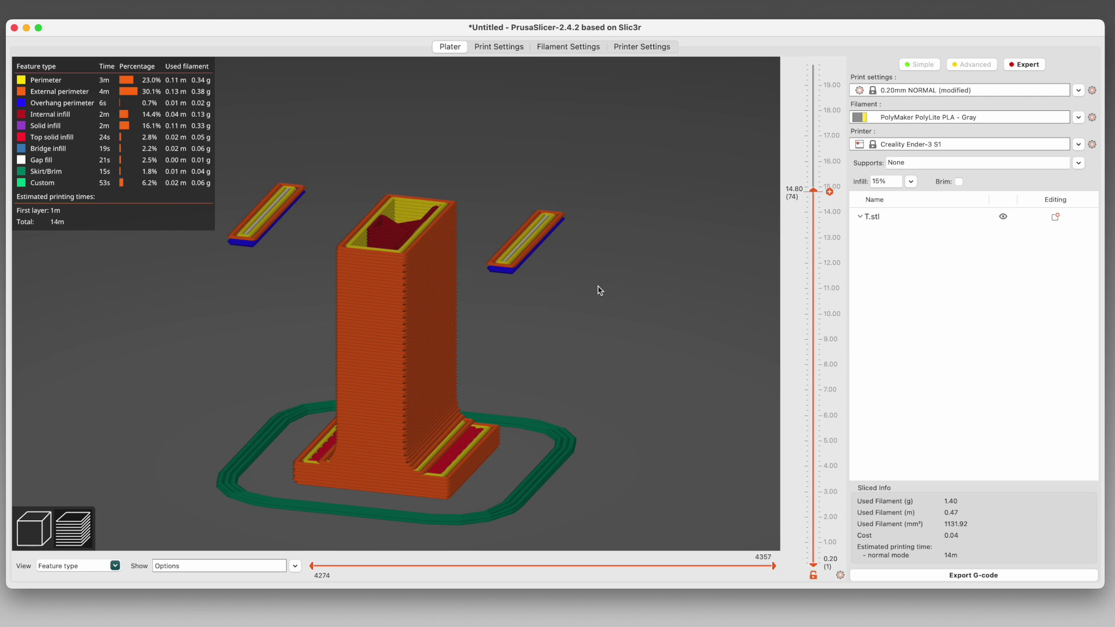
key("1")
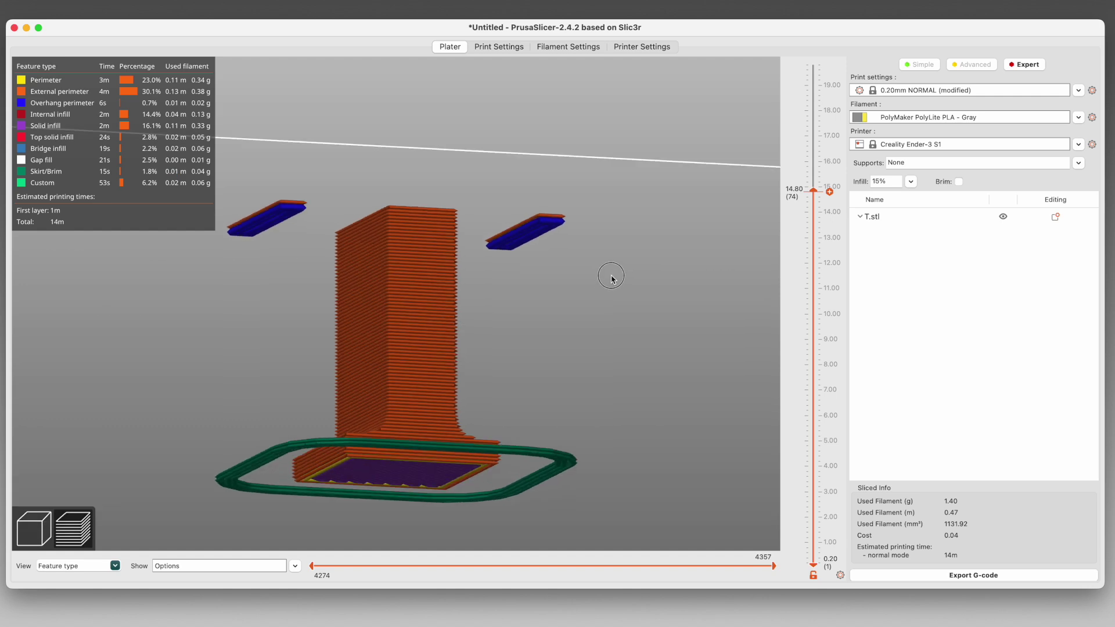
key("0")
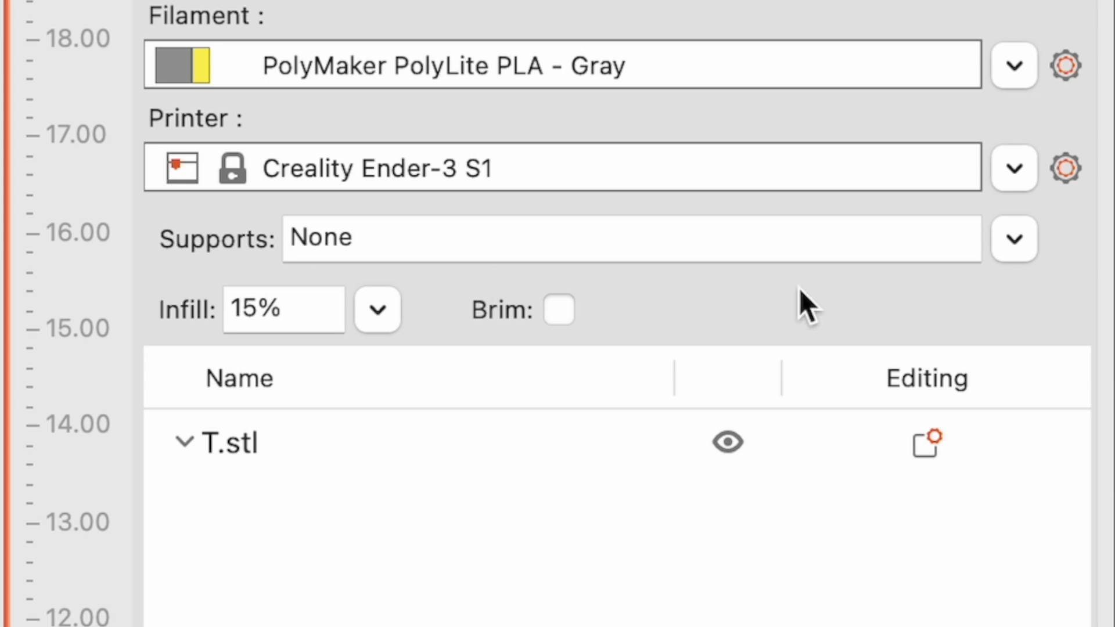
Step: Set Supports to 'Support on build plate only', re-slice, and view the lower layers
left_click(1016, 236)
left_click(736, 318)
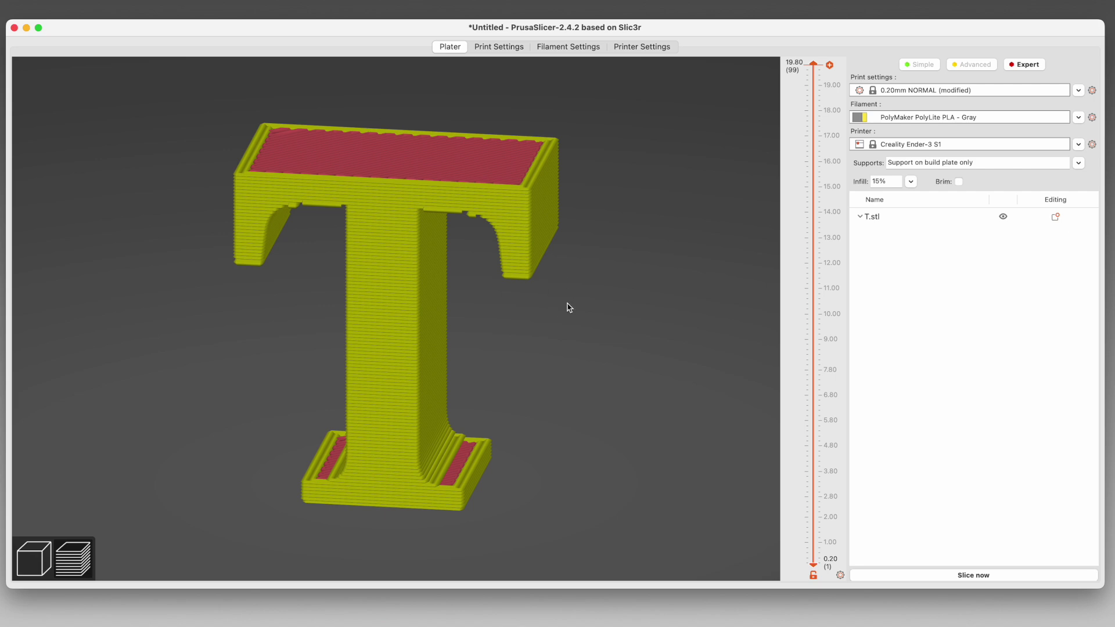
left_click(880, 574)
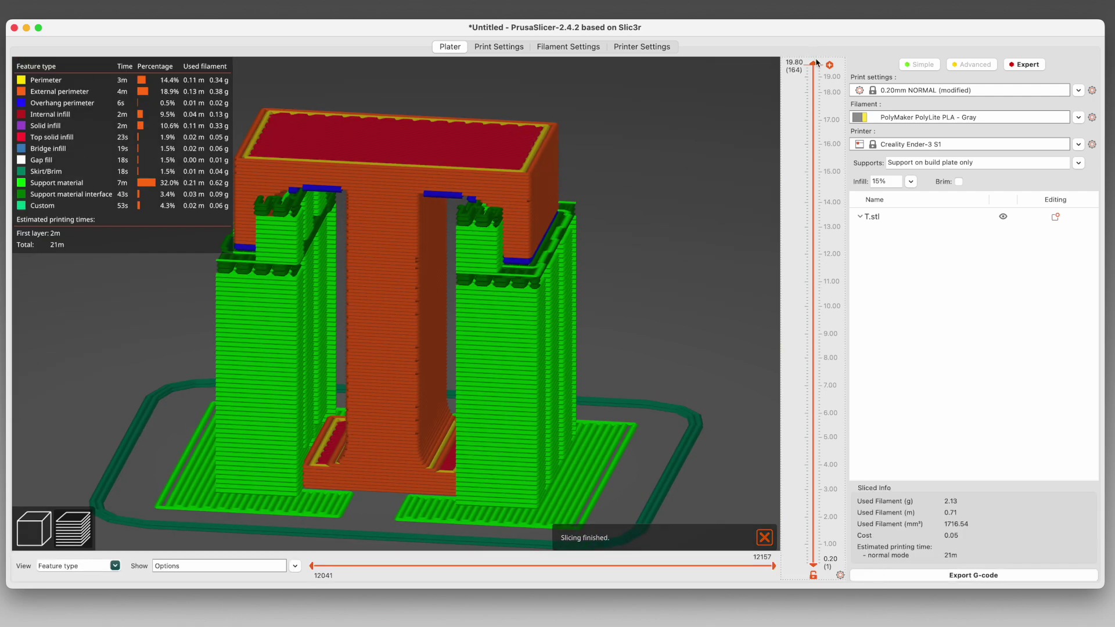
mouse_move(815, 65)
left_mouse_down()
mouse_move(797, 152)
mouse_move(797, 67)
left_mouse_up()
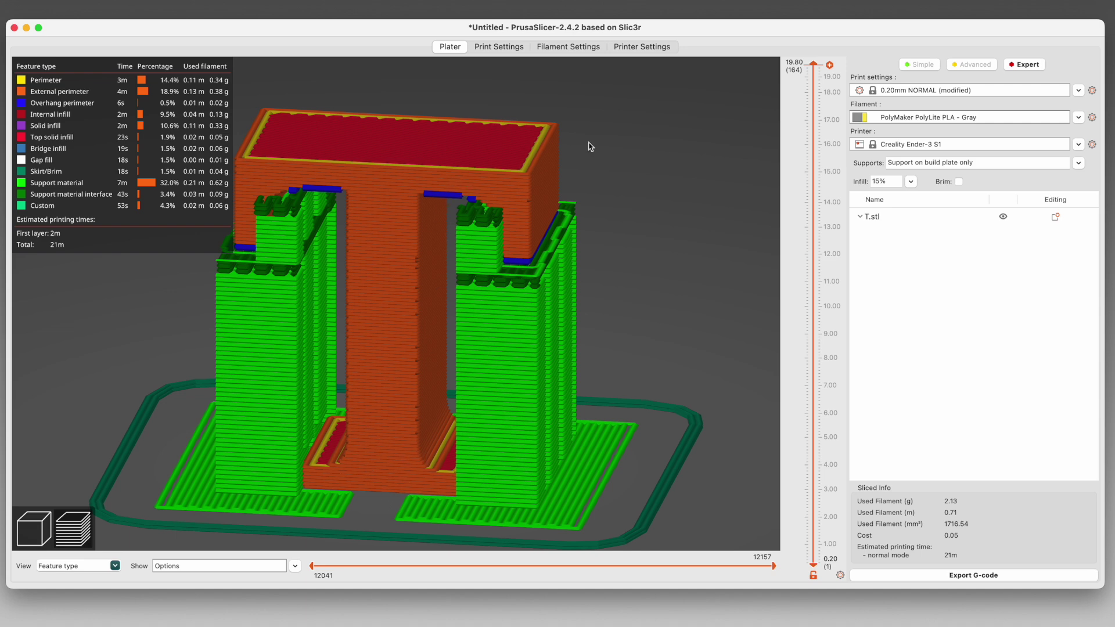
Step: Slice with supports Everywhere, check the lower layers, then set Supports to 'For support enforcers only'
left_click(1078, 163)
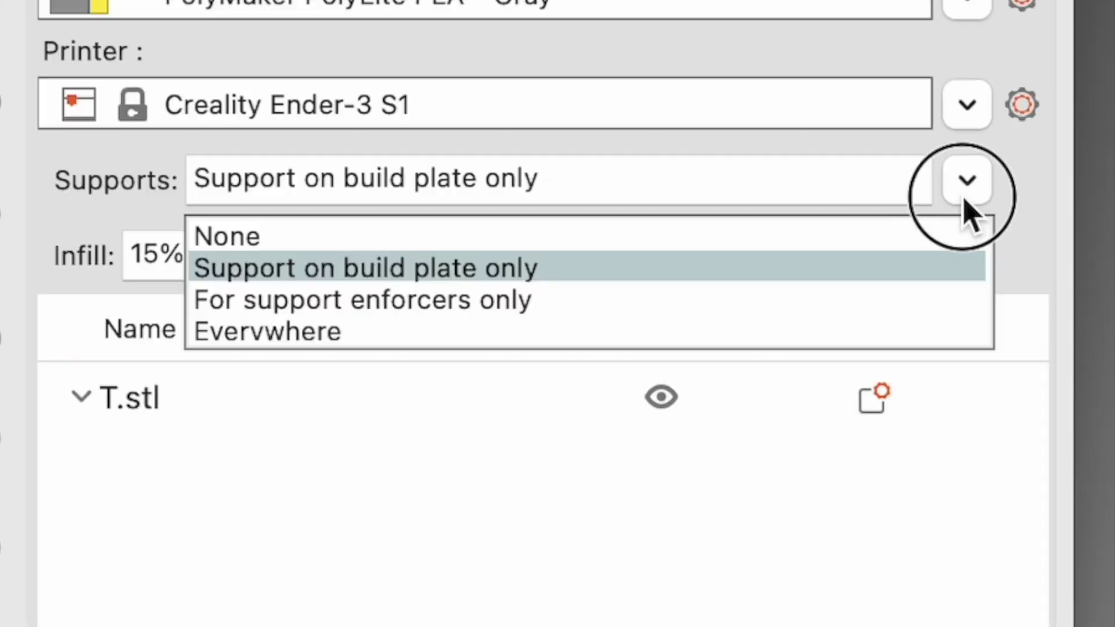
left_click(982, 200)
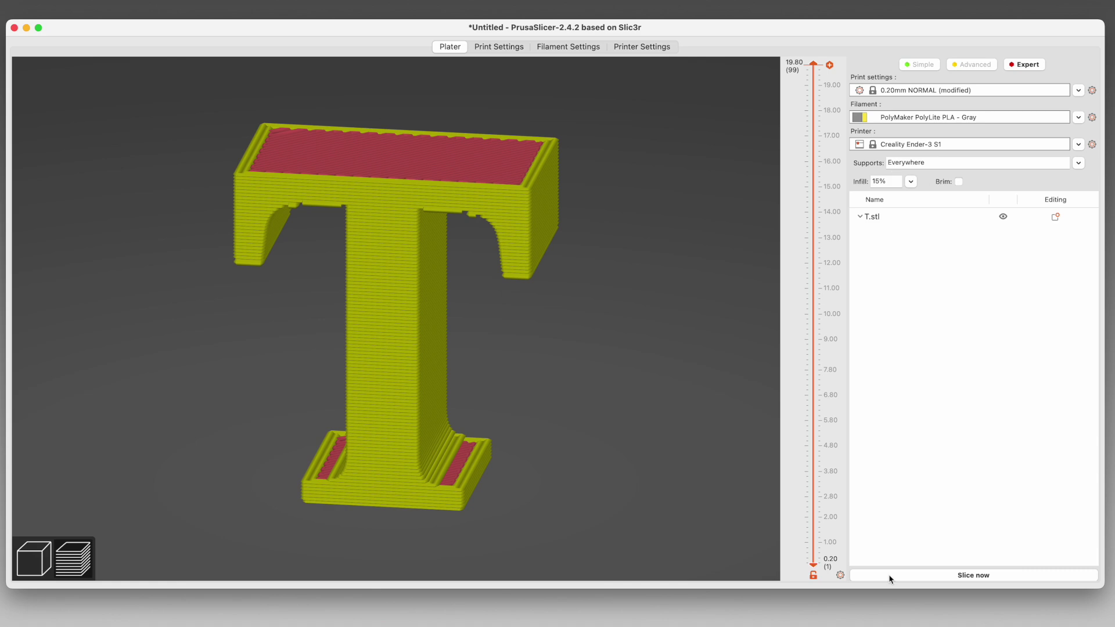
left_click(889, 576)
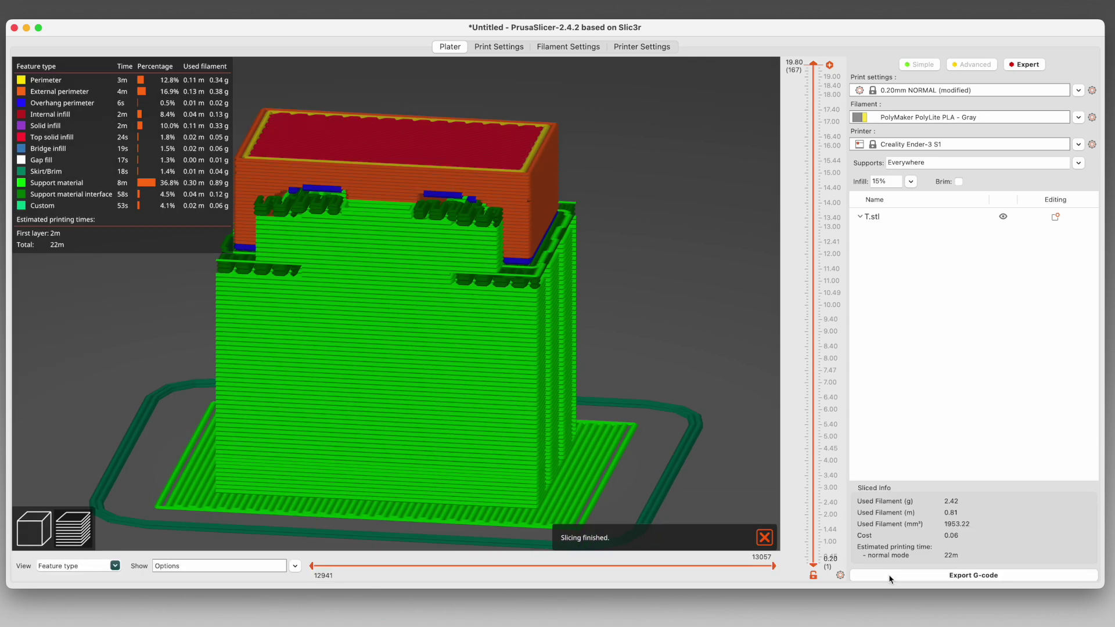
left_click_drag(813, 62, 778, 102)
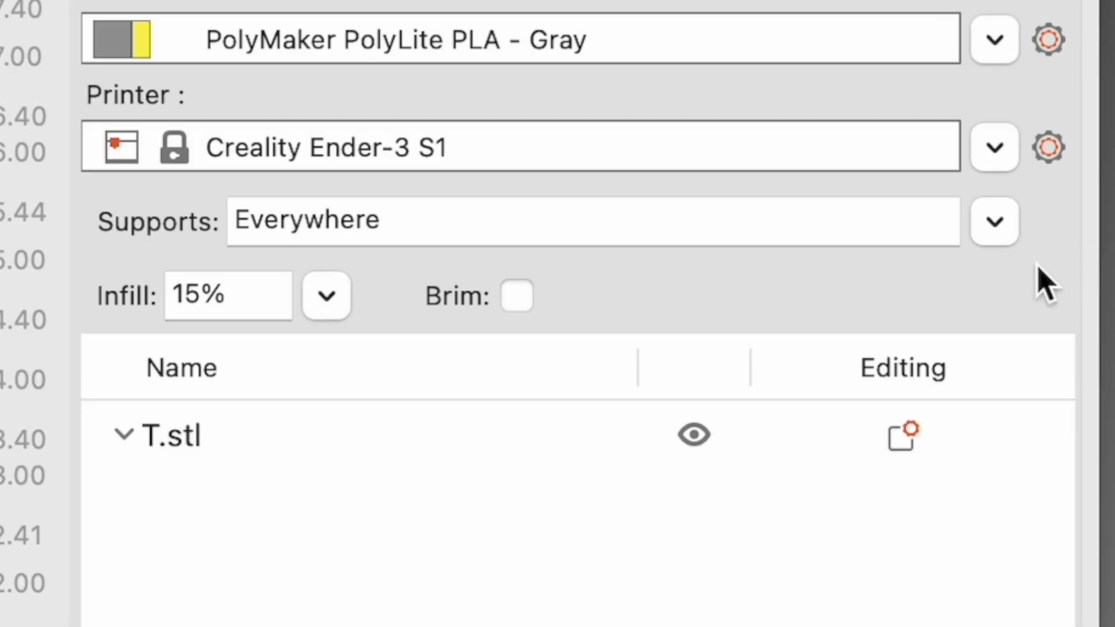
left_click(996, 223)
left_click(617, 343)
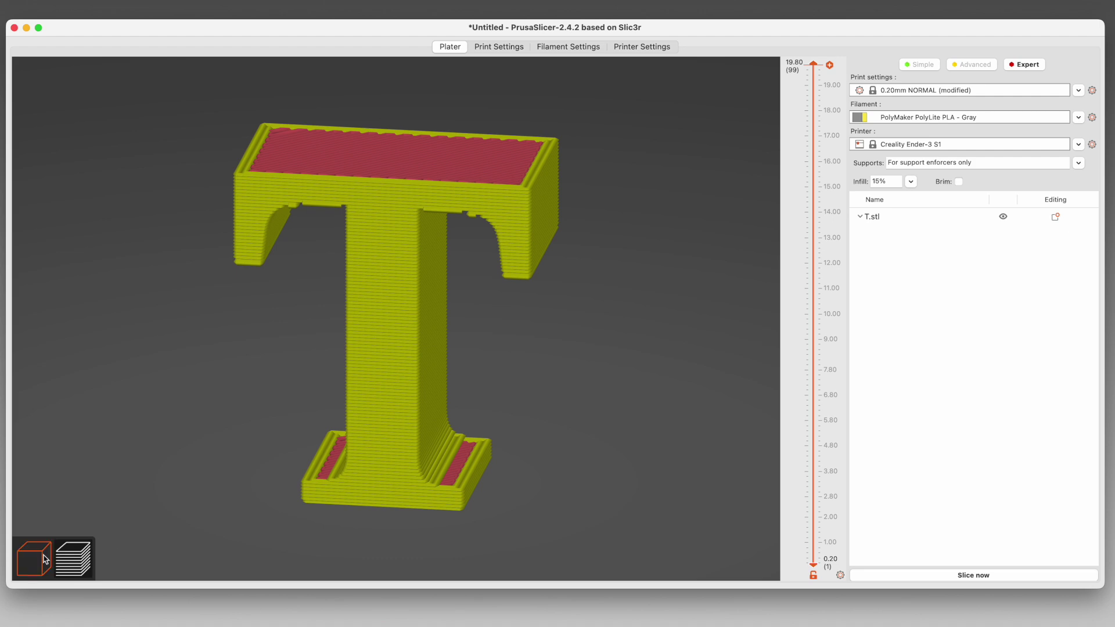
Step: Return to the 3D editor, select the T, and start the paint-on supports tool
left_click(41, 561)
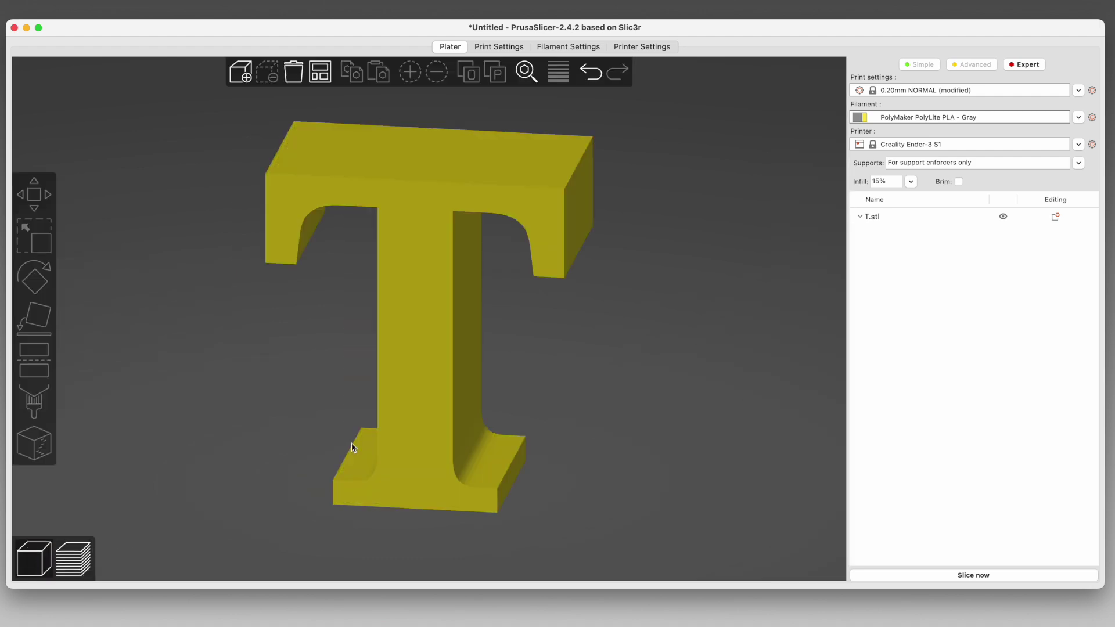
left_click_drag(547, 401, 544, 389)
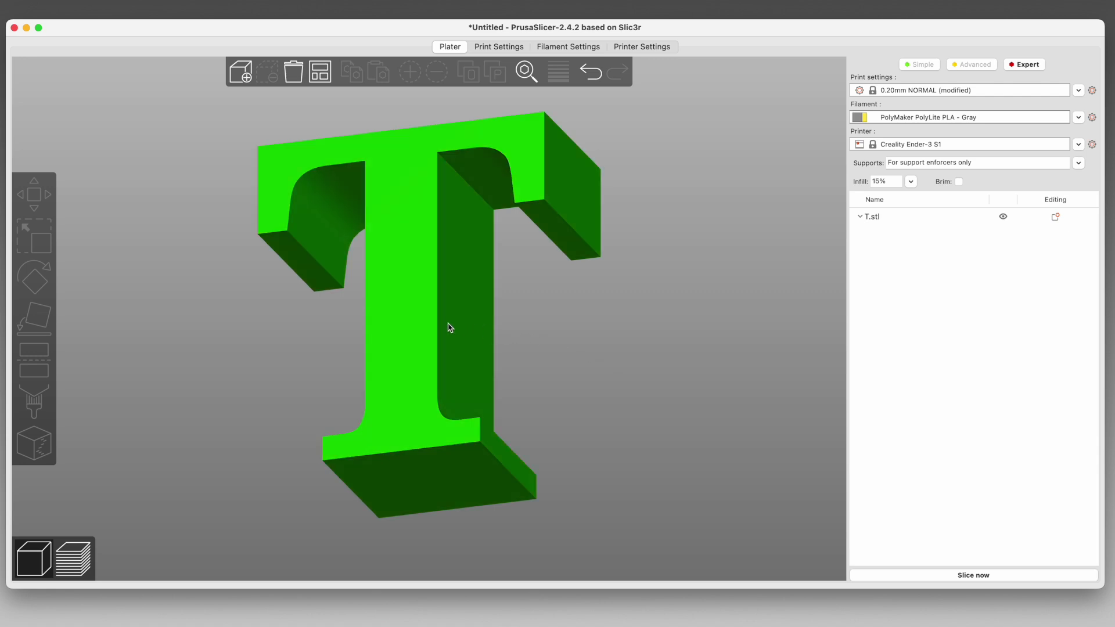
left_click(426, 327)
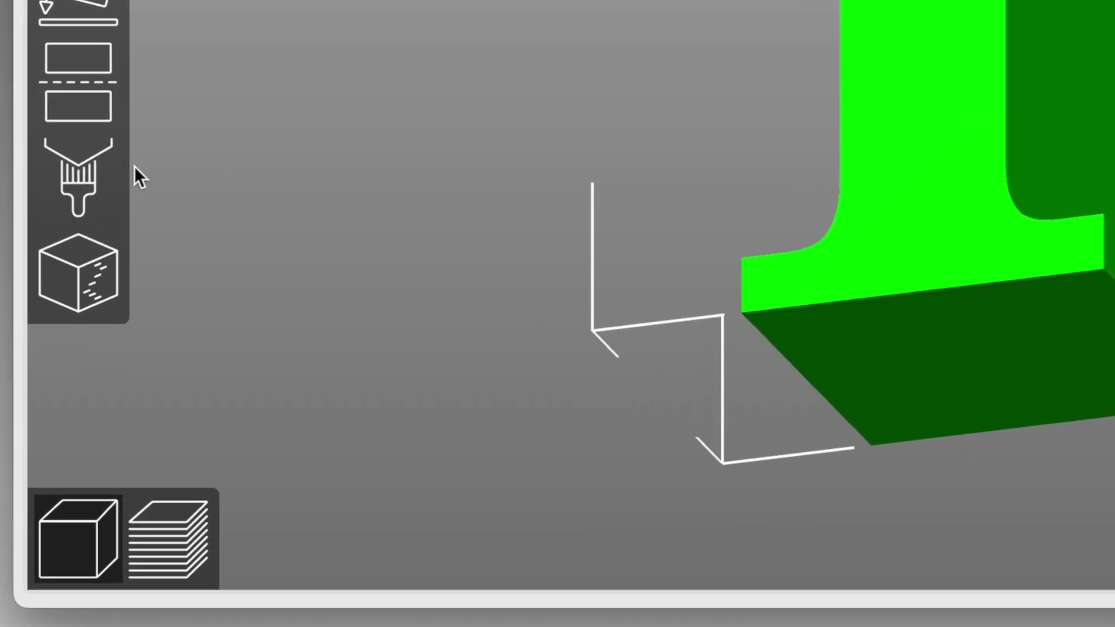
left_click(94, 182)
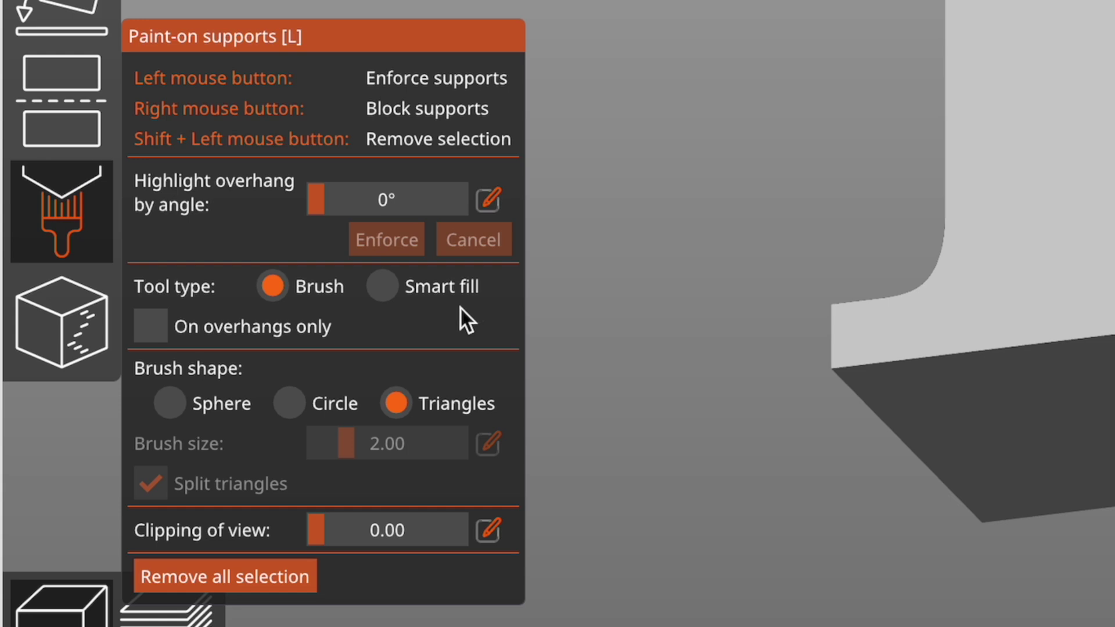
Step: Set the support-painting brush shape to Sphere at size 2.00
left_click(159, 399)
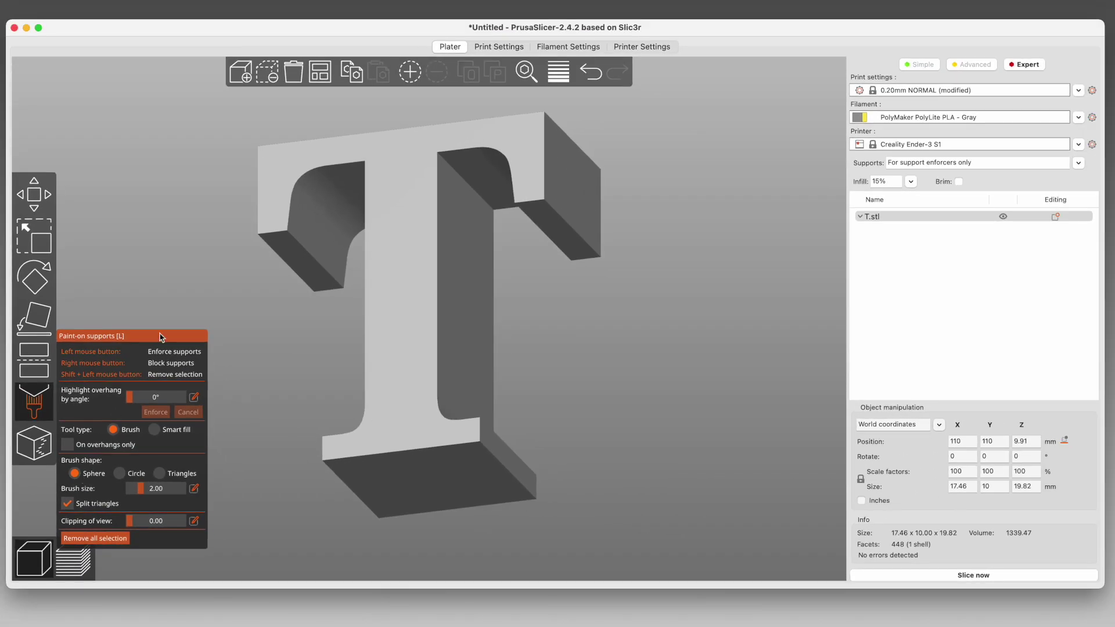
Step: Paint support enforcers along the undersides of the left and right crossbar serifs
left_click(285, 250)
left_click_drag(284, 249, 317, 285)
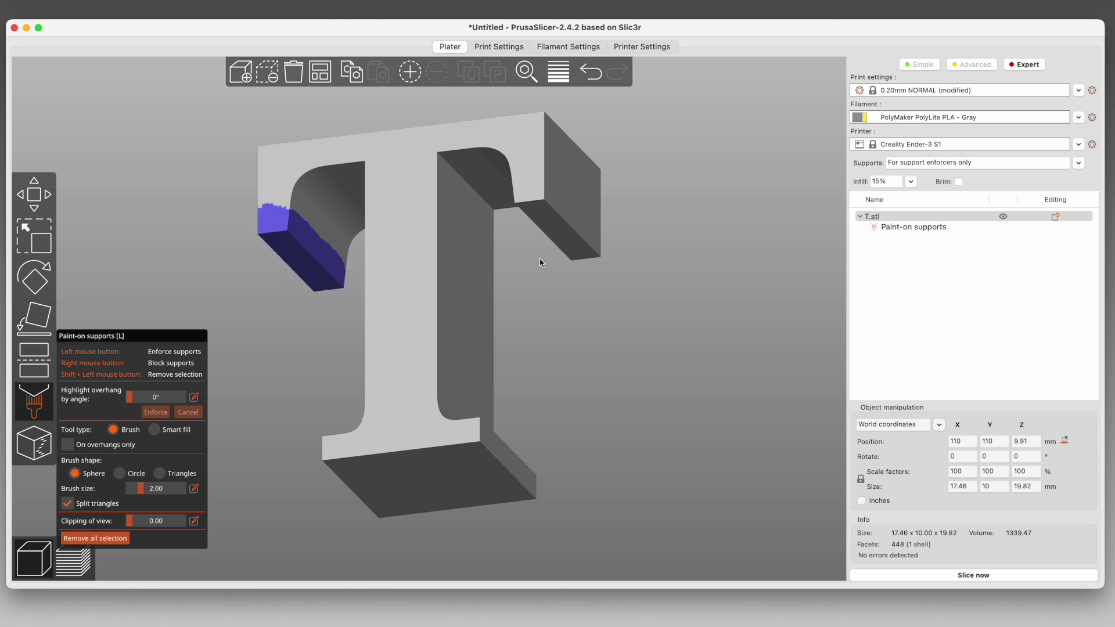
left_click_drag(578, 252, 535, 209)
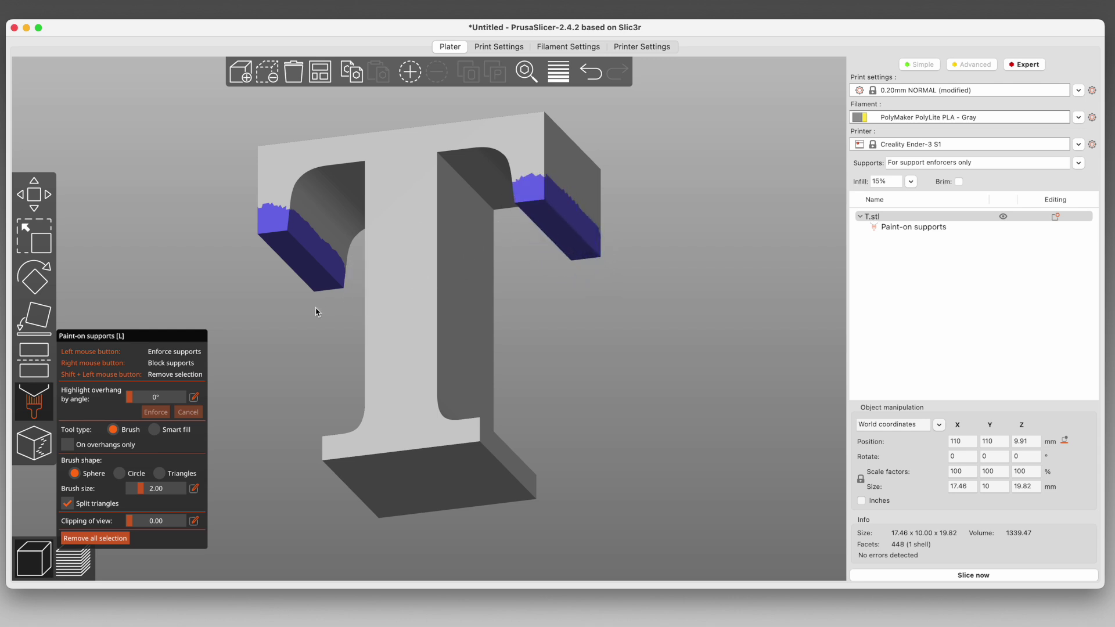
Step: Slice the T and orbit the preview to check the supports under the serifs
left_click_drag(316, 309, 736, 444)
left_click(884, 576)
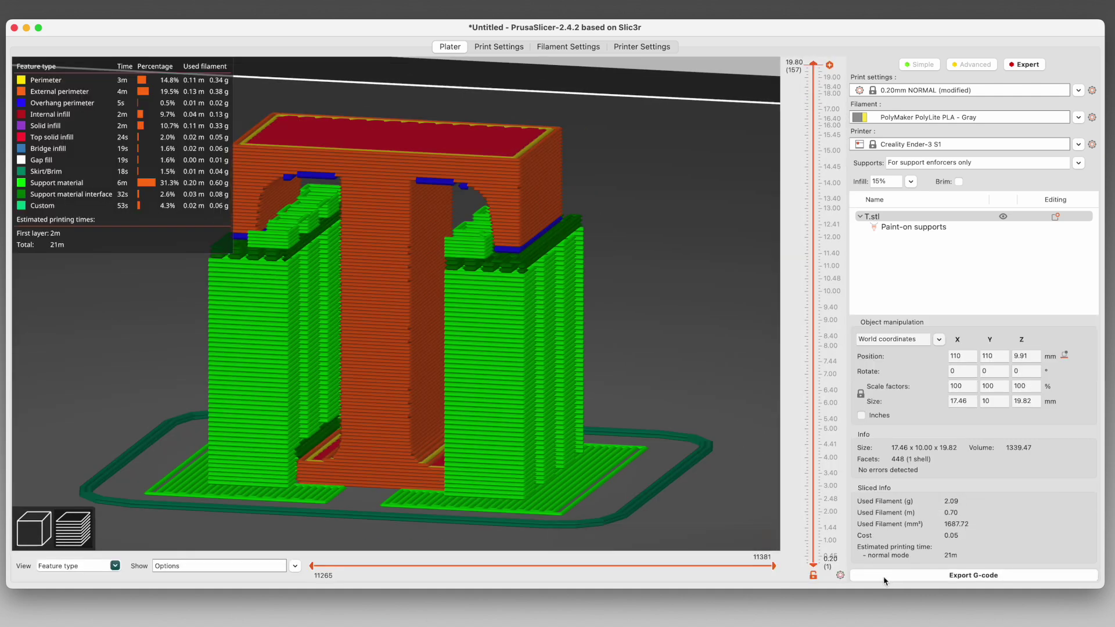
scroll(712, 402, "down", 2)
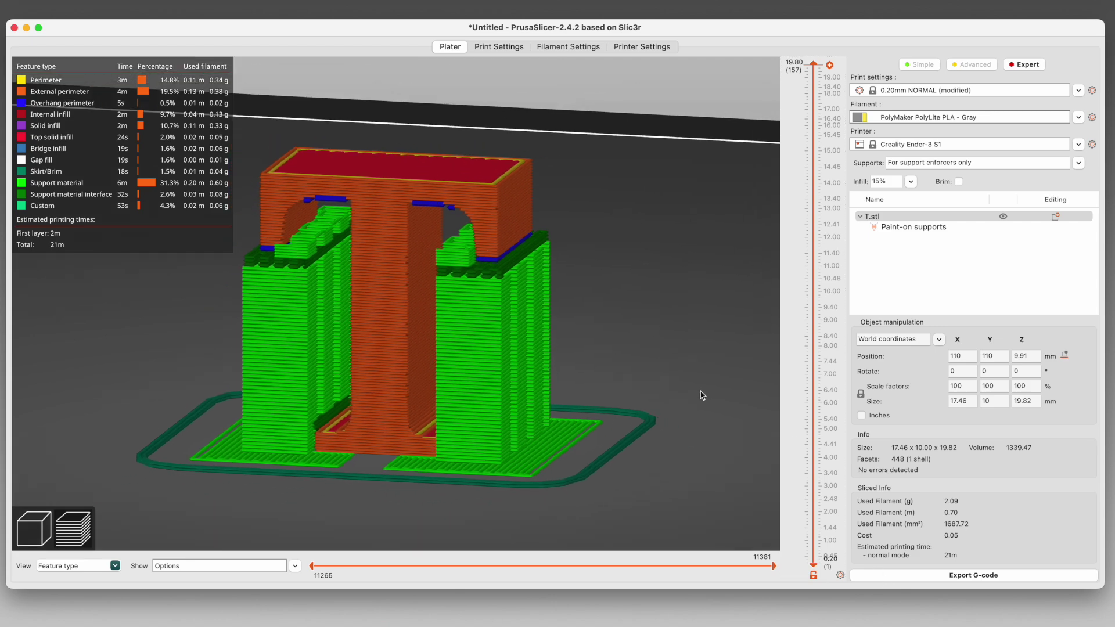
left_click_drag(701, 395, 655, 366)
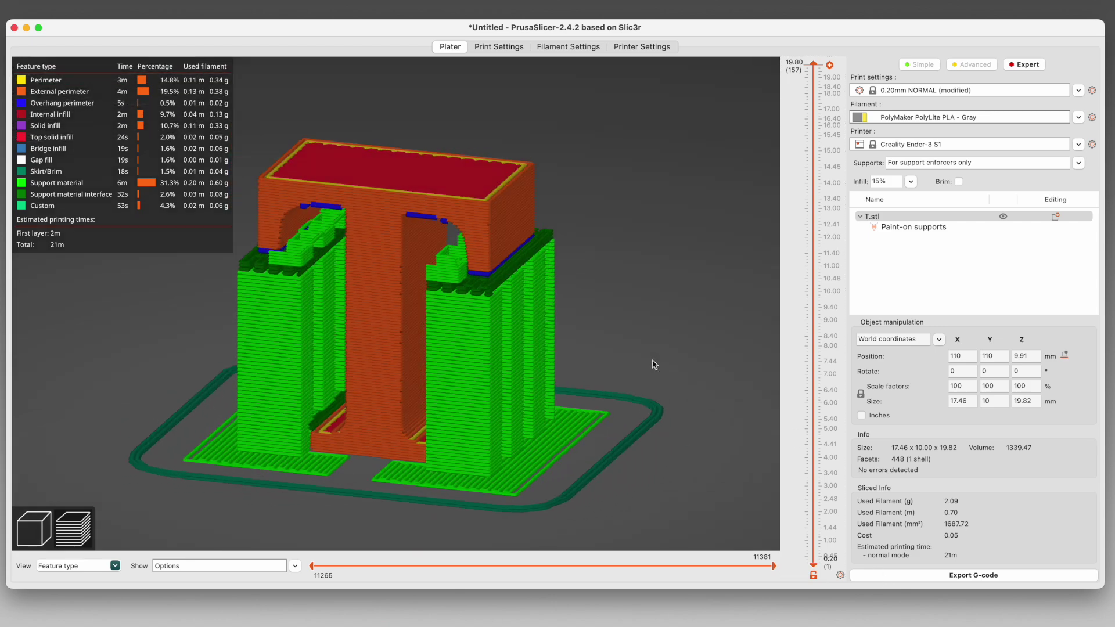
Step: Clear the enforcers, test the Circle brush on the right serif, then erase all and choose Triangles
left_click(33, 528)
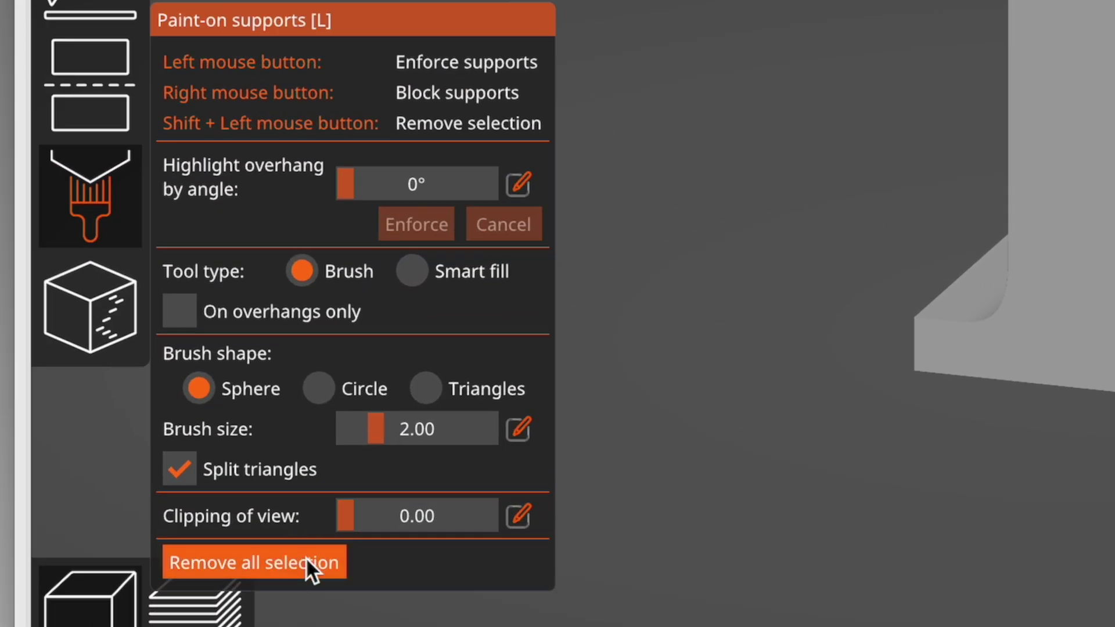
left_click(306, 562)
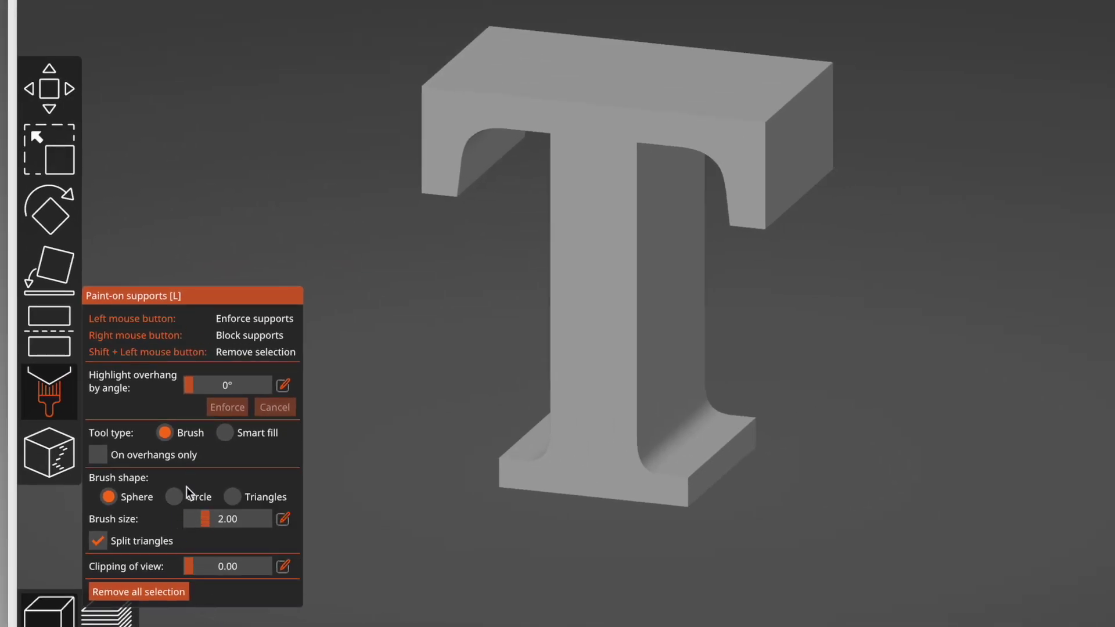
left_click(174, 496)
key("1")
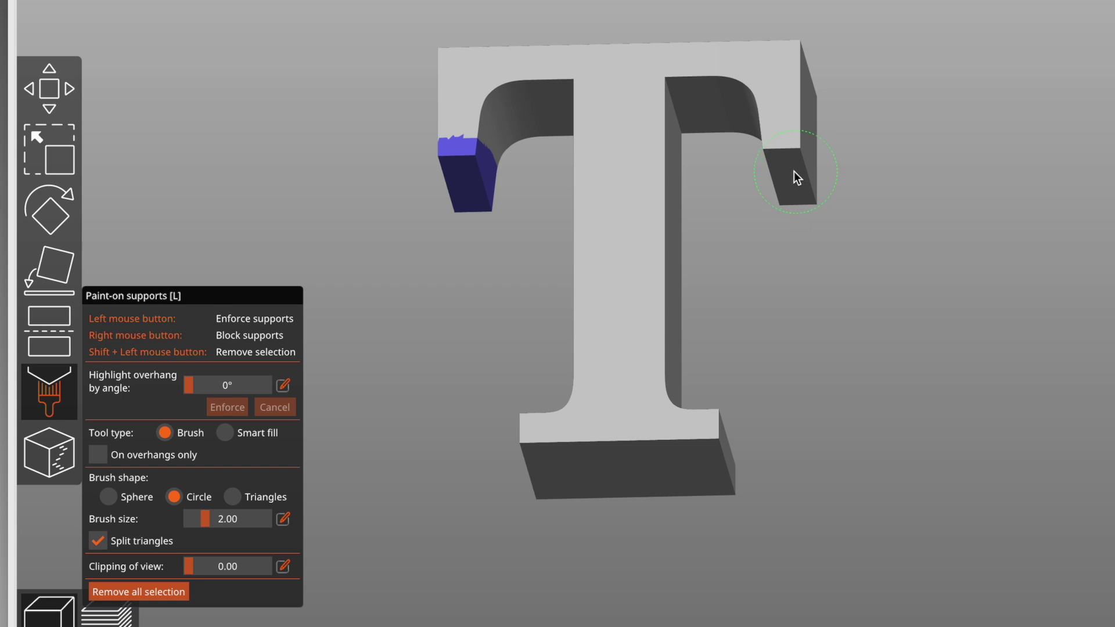
left_click_drag(783, 167, 789, 187)
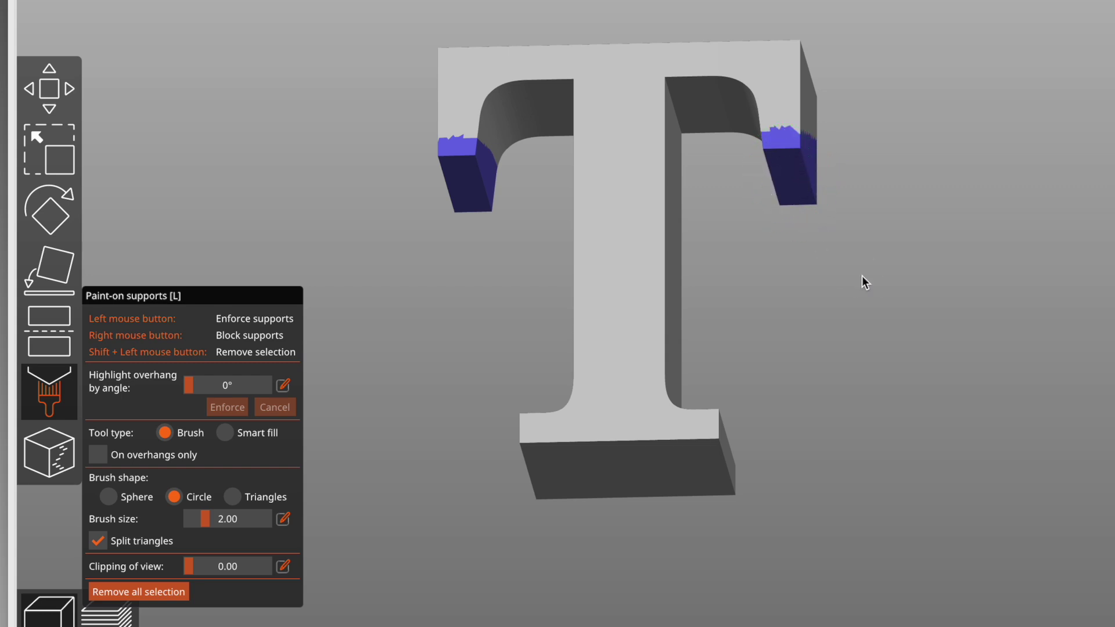
mouse_move(862, 276)
left_mouse_down()
mouse_move(845, 282)
mouse_move(891, 282)
mouse_move(852, 278)
left_mouse_up()
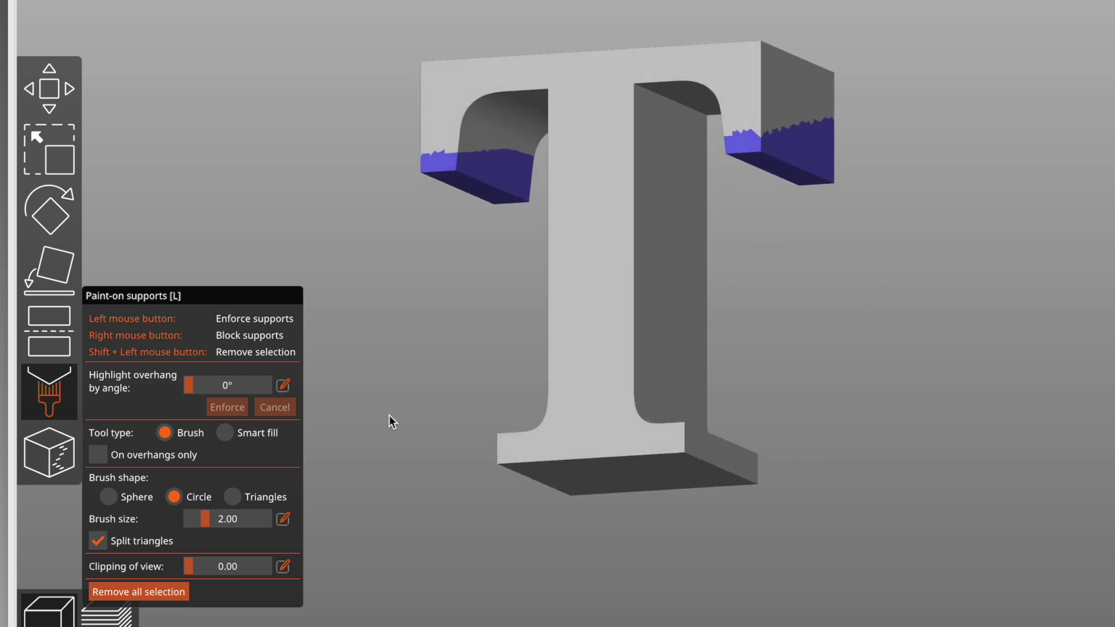
left_click(127, 593)
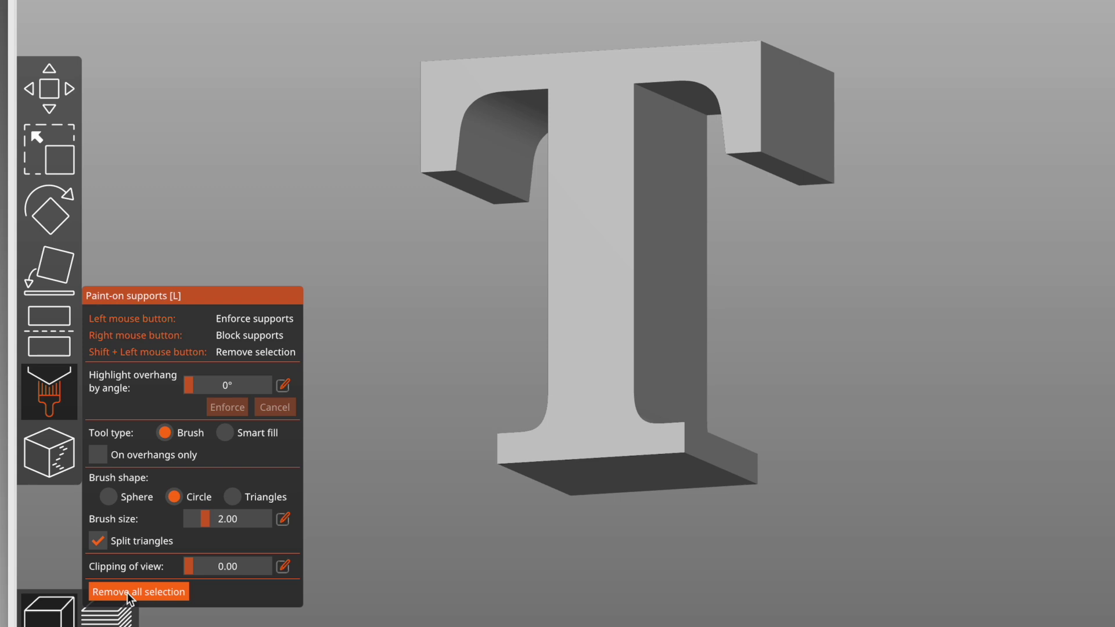
left_click(232, 496)
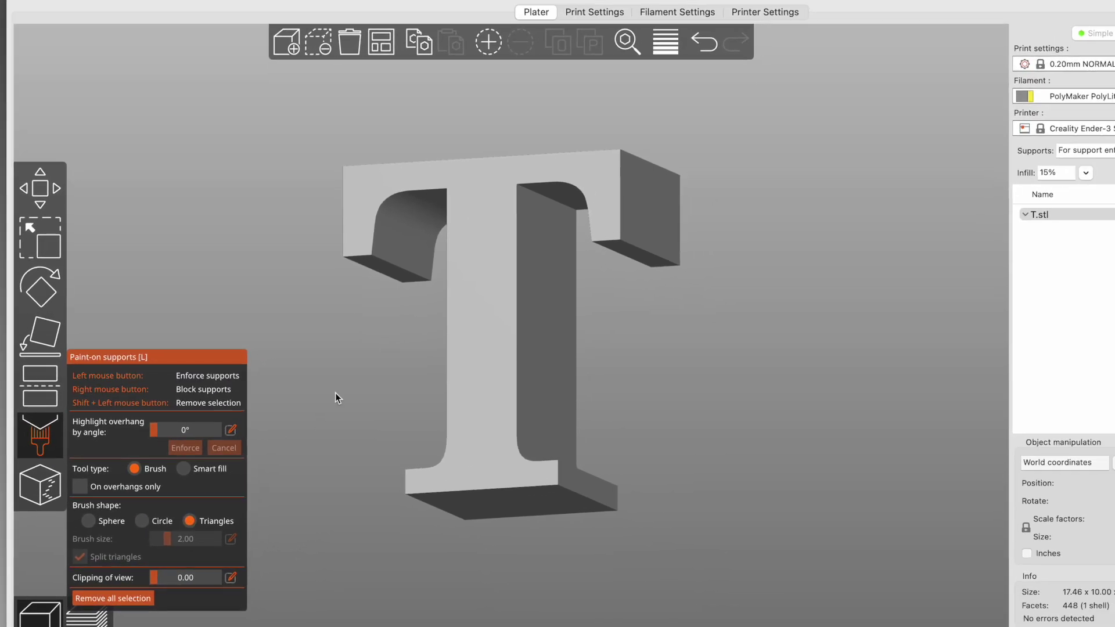
Step: Mark two triangles under each crossbar serif, left and right, as support enforcers
left_click_drag(350, 353, 406, 373)
scroll(406, 374, "up", 5)
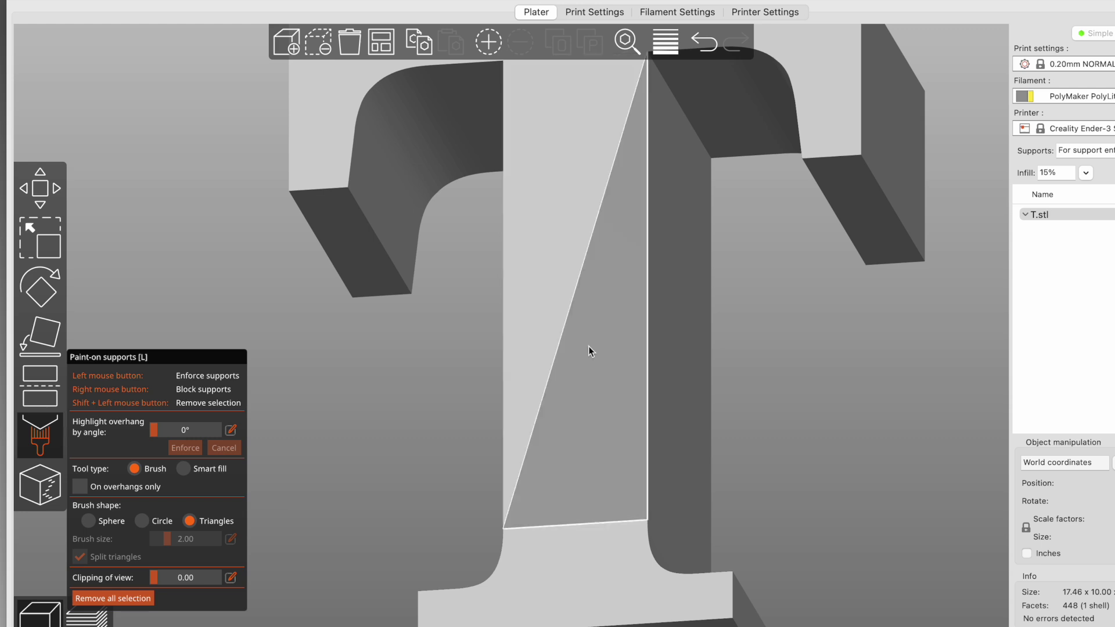
left_click(357, 276)
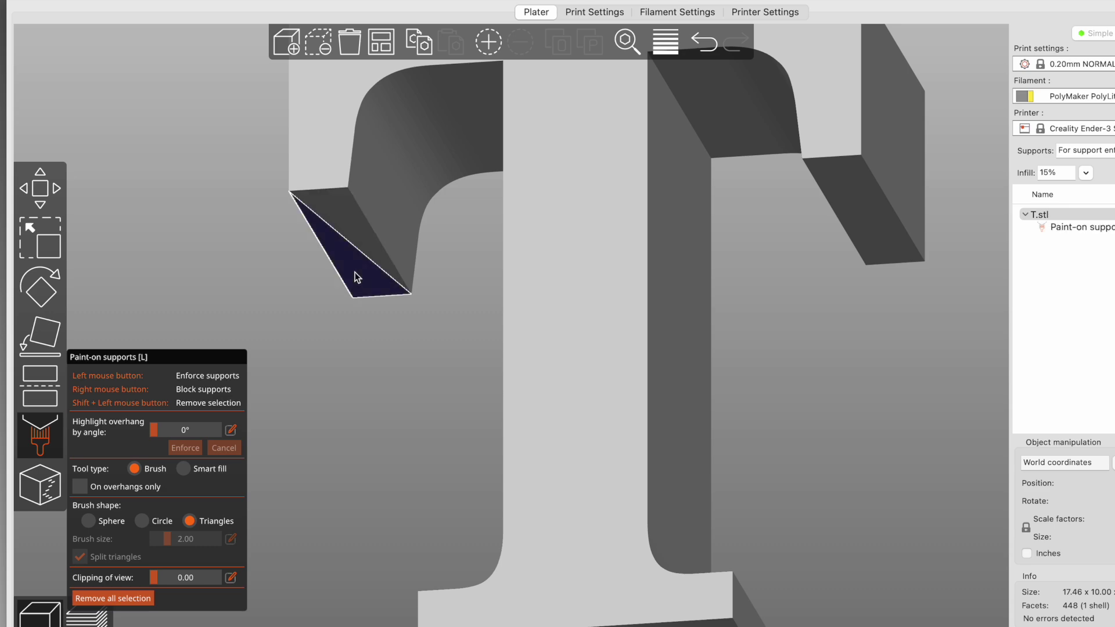
left_click(356, 225)
left_click(861, 225)
left_click(881, 237)
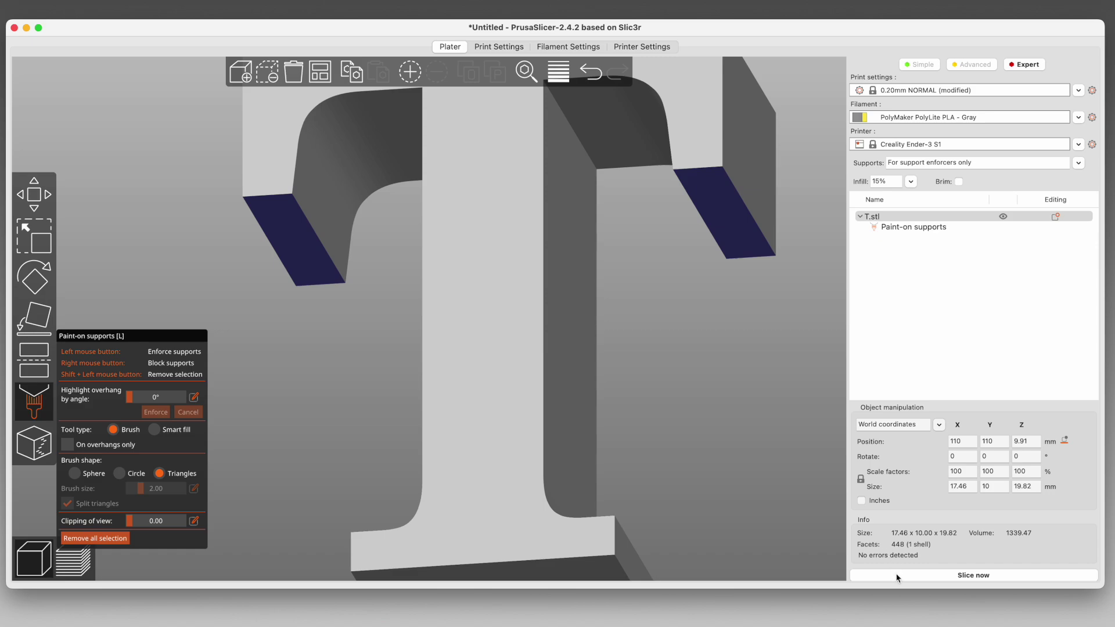
Step: Slice the T and check the layers at 14.60 mm and back up to 19.80 mm
left_click(897, 577)
left_click_drag(738, 425, 735, 440)
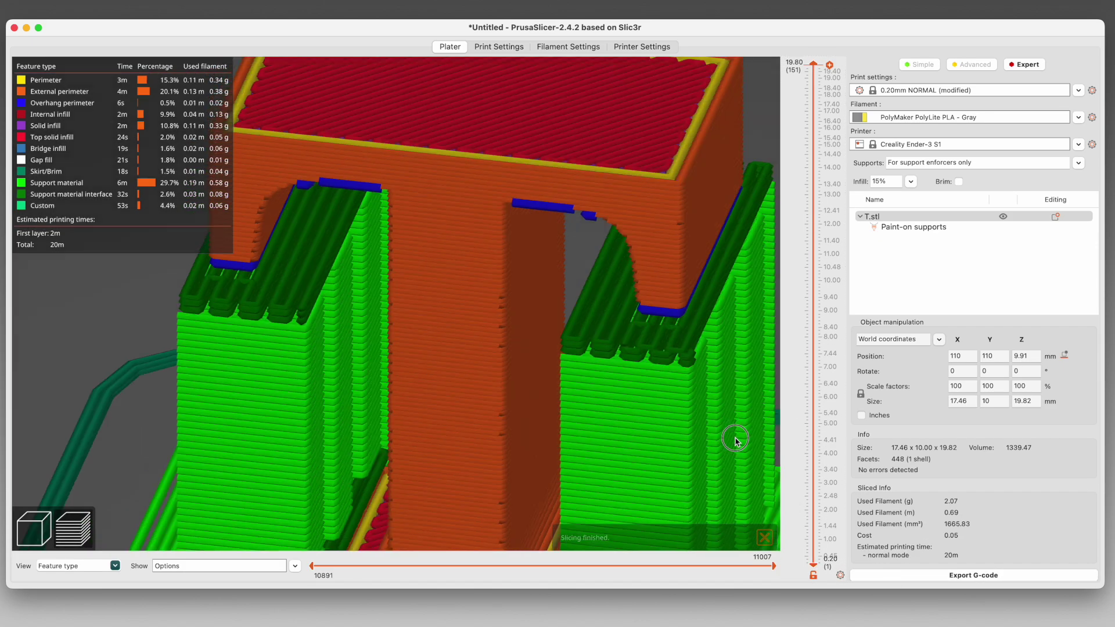
scroll(735, 440, "down", 5)
left_click_drag(813, 62, 805, 156)
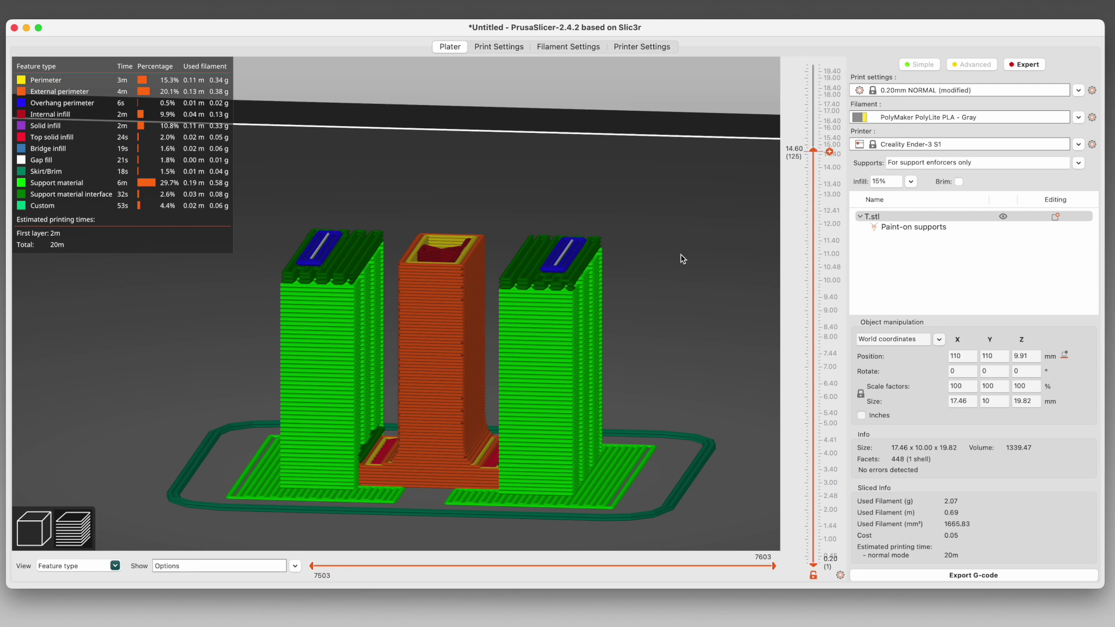
left_click_drag(813, 152, 812, 58)
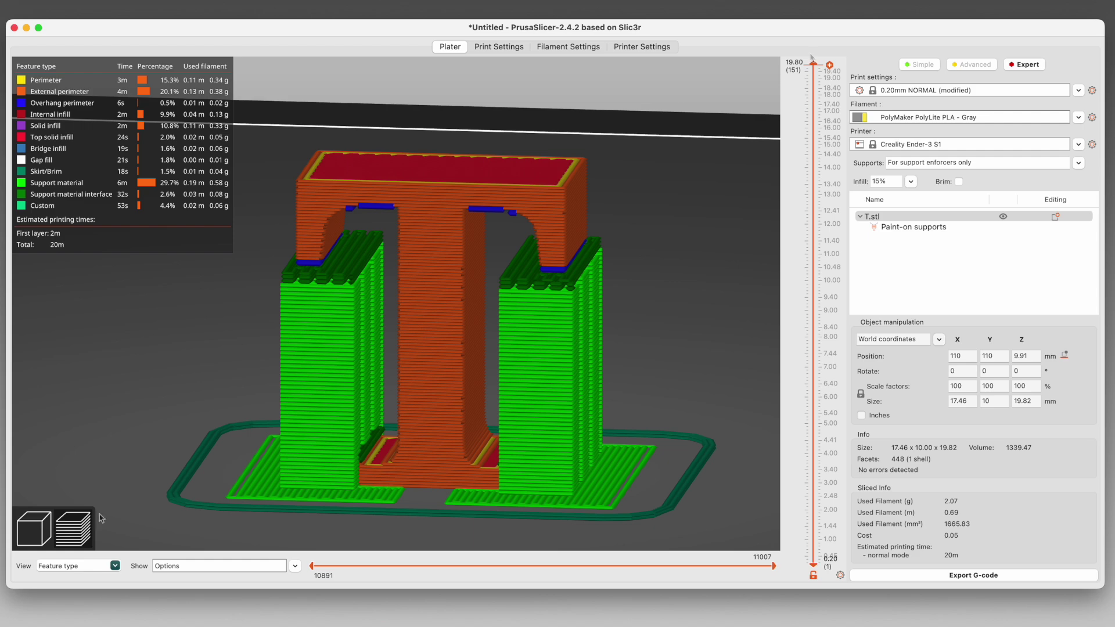
left_click(32, 530)
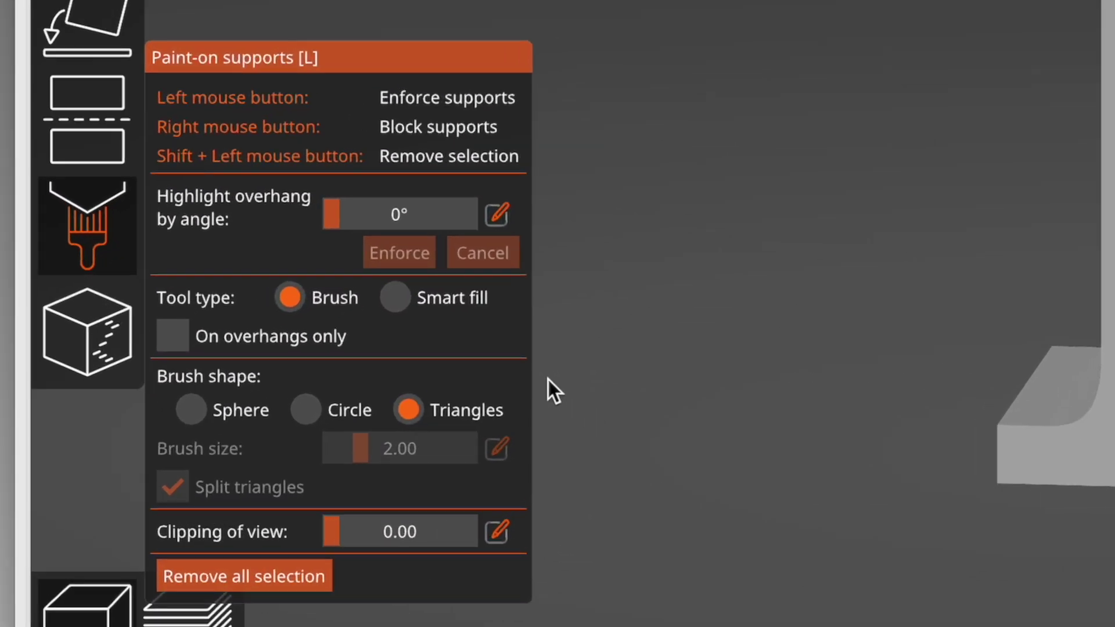
Step: With Smart fill, mark the left and right serif undersides as support enforcers
left_click(396, 298)
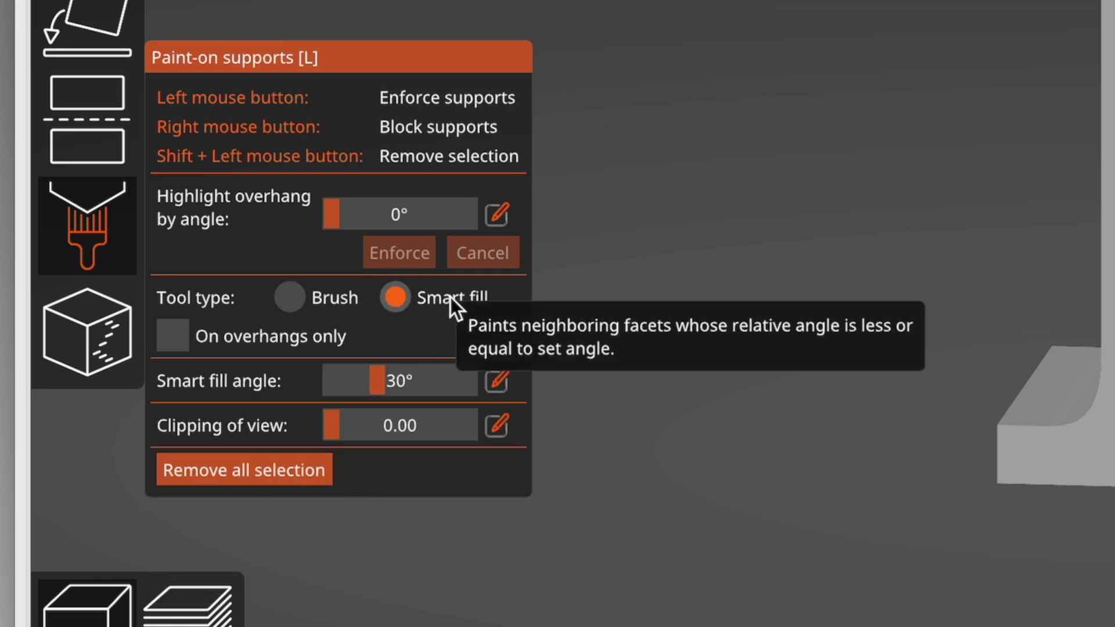
left_click_drag(734, 239, 1103, 70)
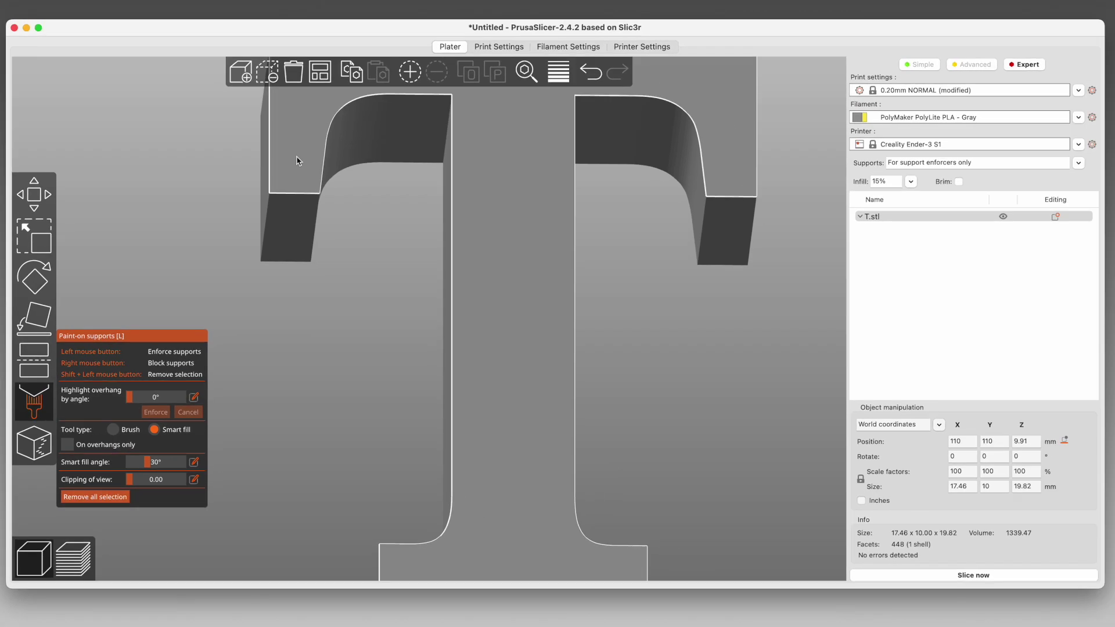
left_click_drag(296, 155, 381, 116)
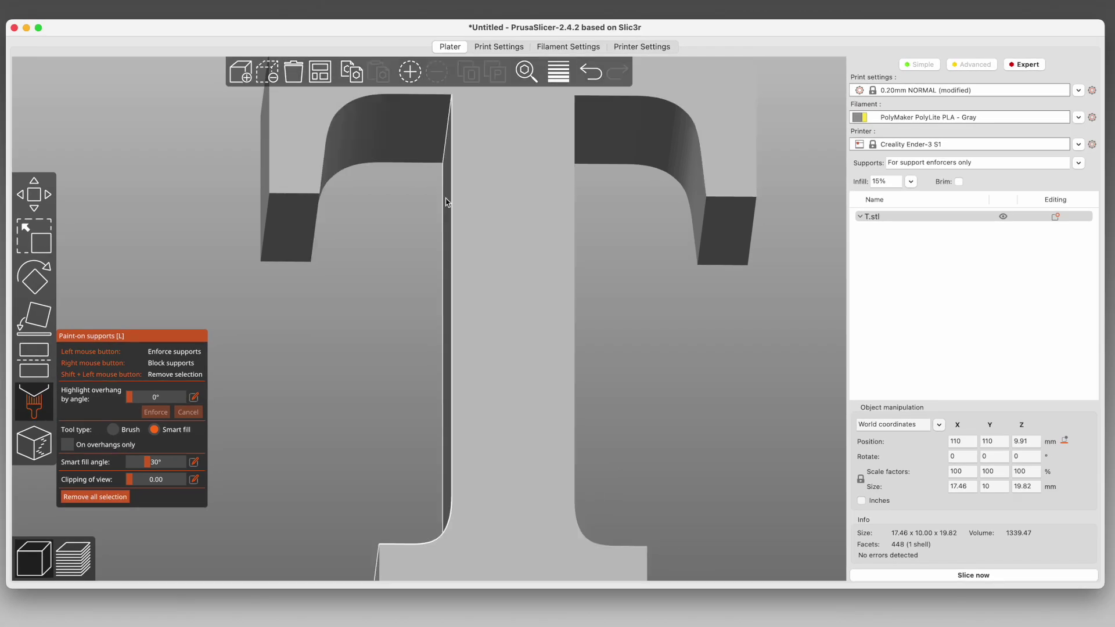
left_click(292, 241)
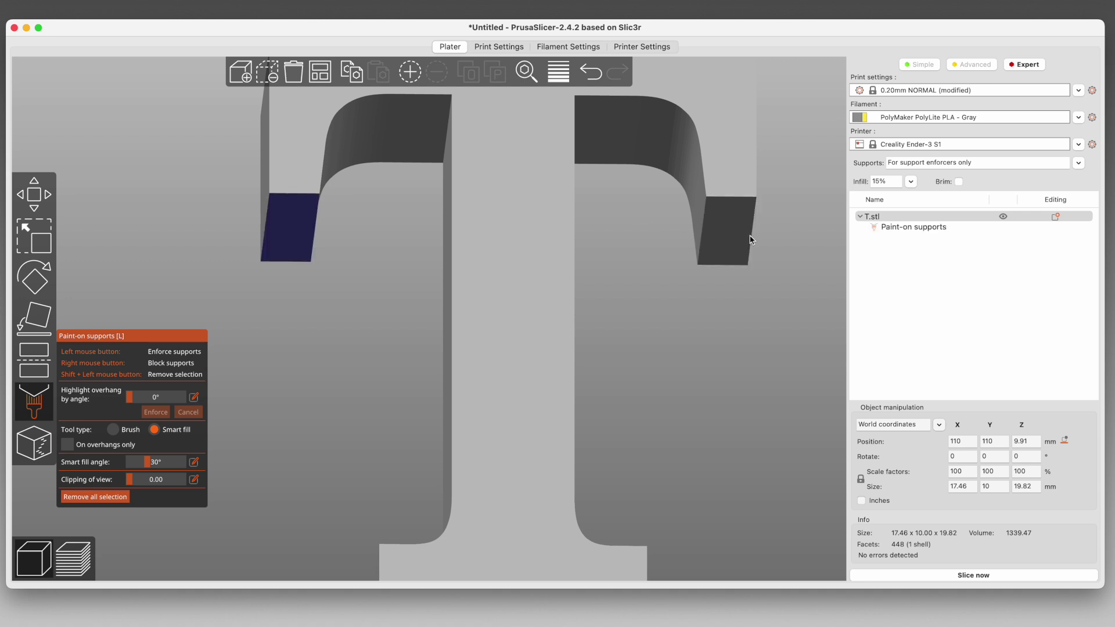
left_click(748, 240)
Step: Re-slice the T with the smart-filled enforcers
key("1")
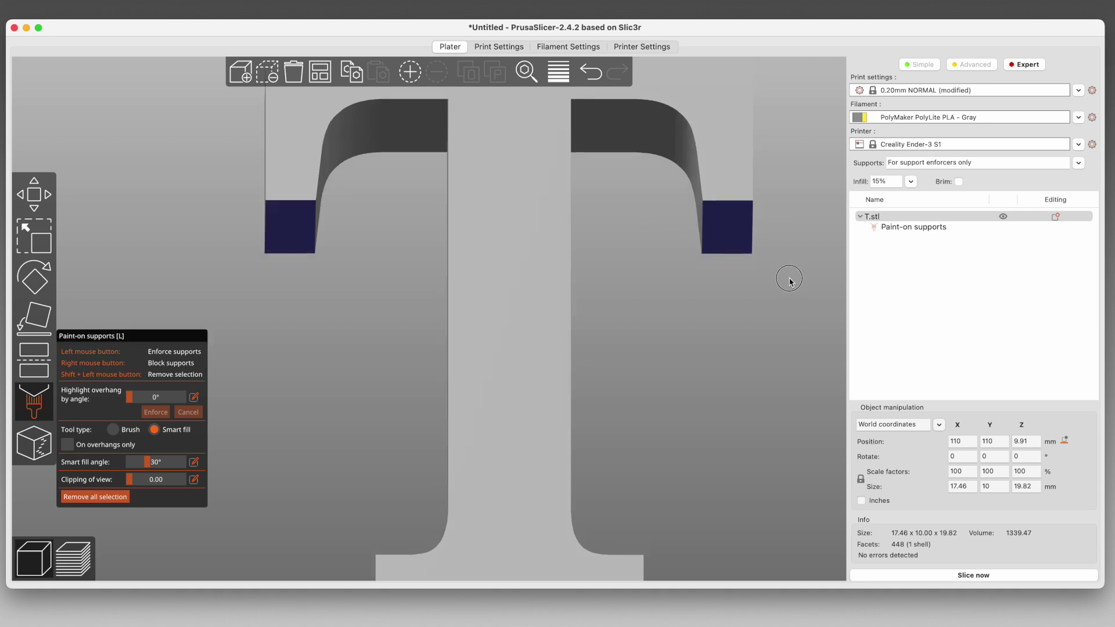
left_click_drag(789, 282, 789, 289)
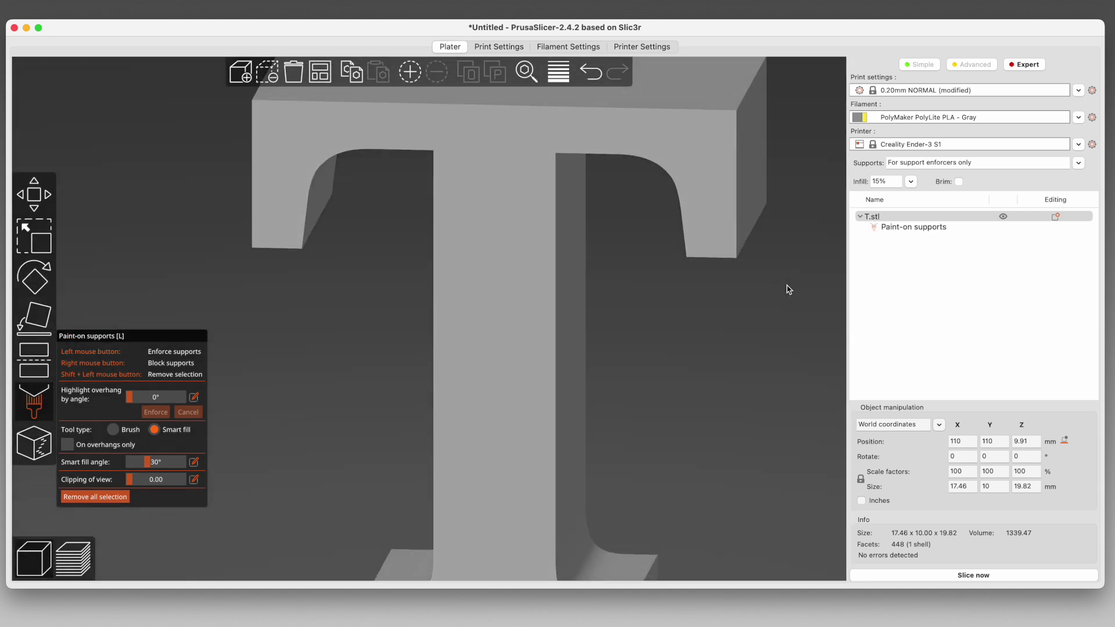
left_click(923, 578)
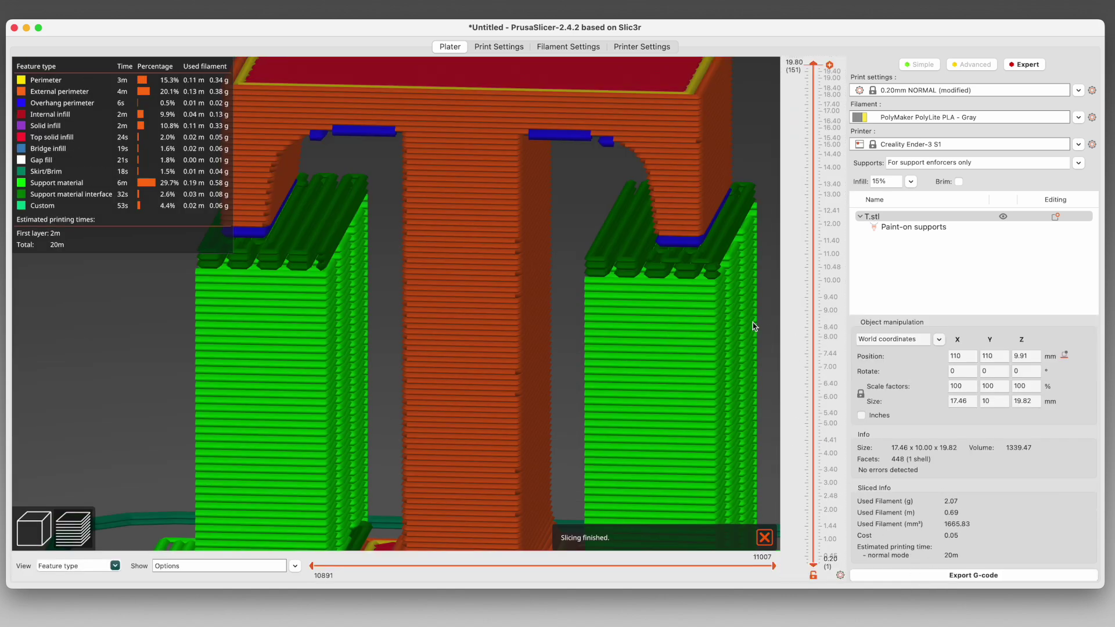
Step: Zoom out and cut the layer preview at 14.60 mm to reveal the green support towers
scroll(753, 327, "down", 5)
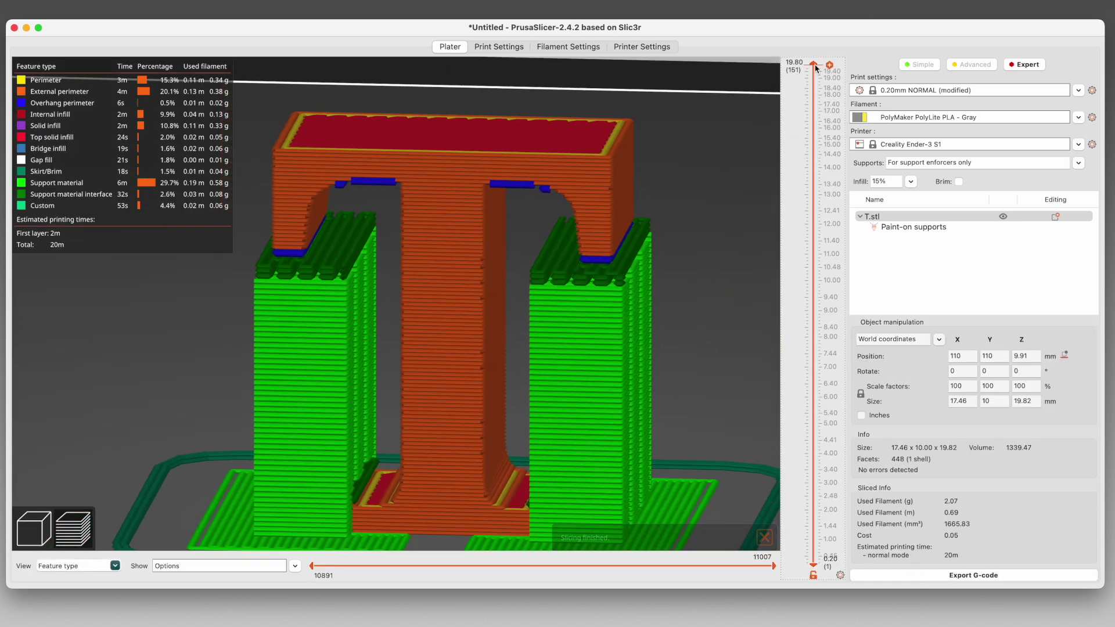
left_click_drag(816, 68, 802, 155)
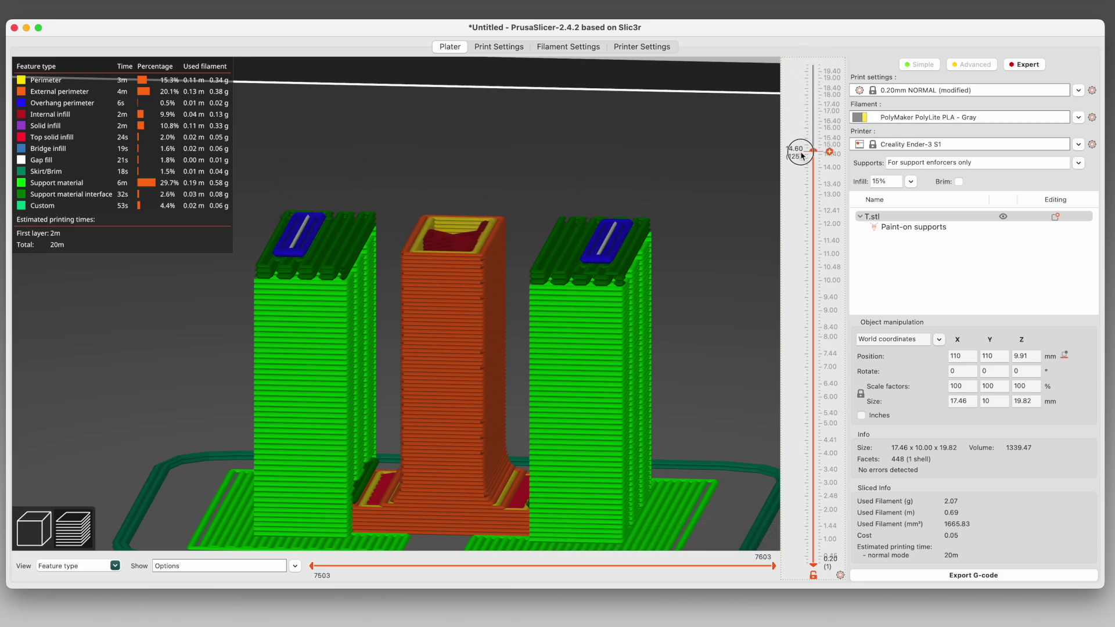